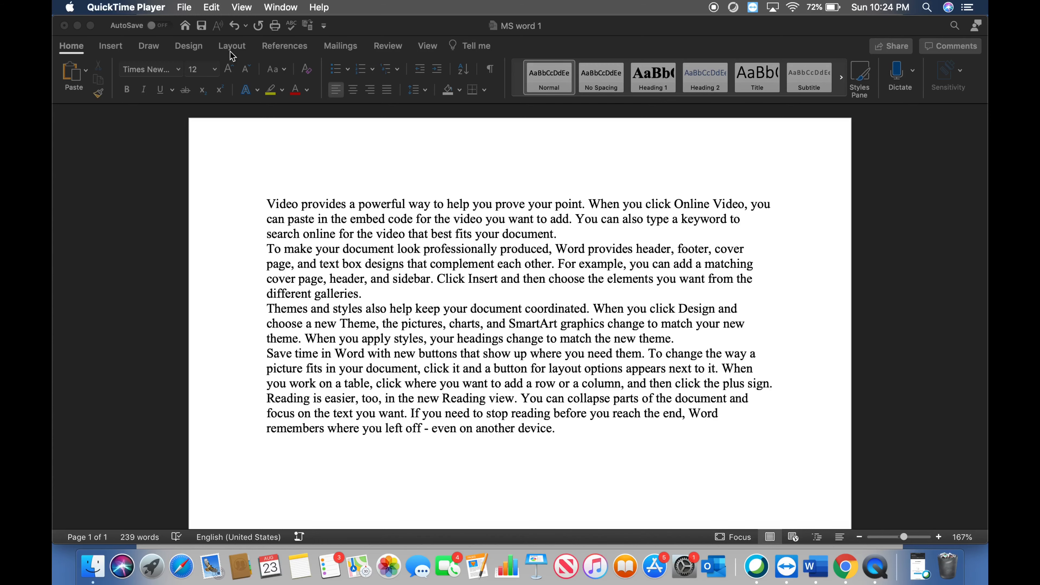
# Undo the generated sample text and regenerate it with =rand(5,2)
pyautogui.click(236, 32)
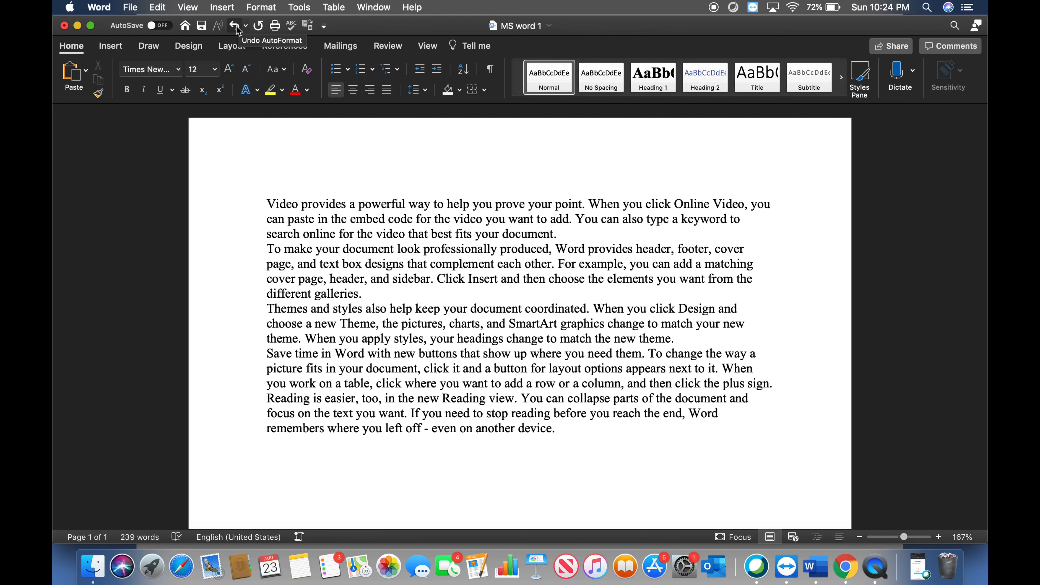
pyautogui.click(235, 26)
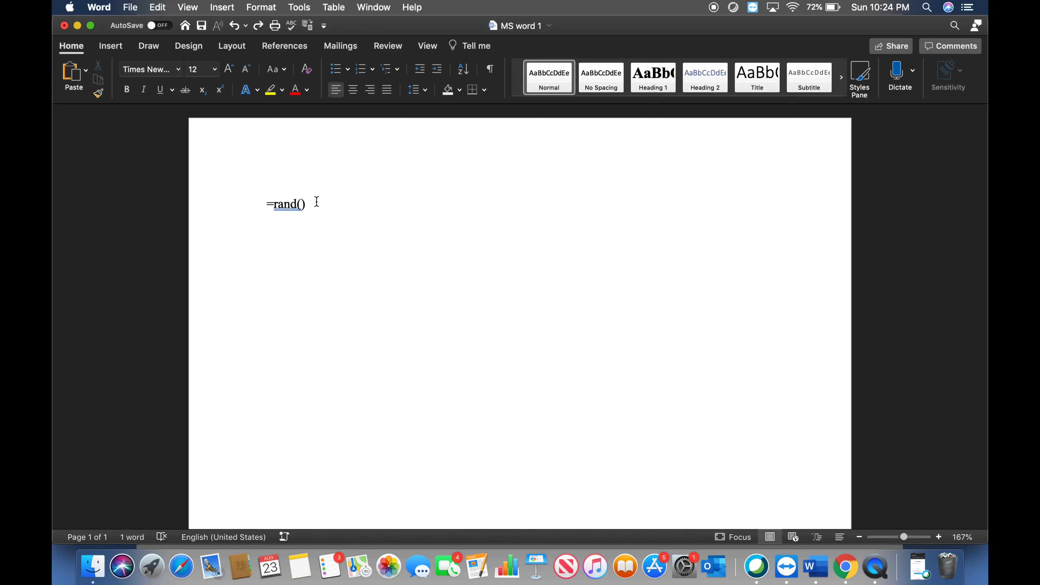
pyautogui.click(301, 204)
pyautogui.write('5,2')
pyautogui.press('Return')
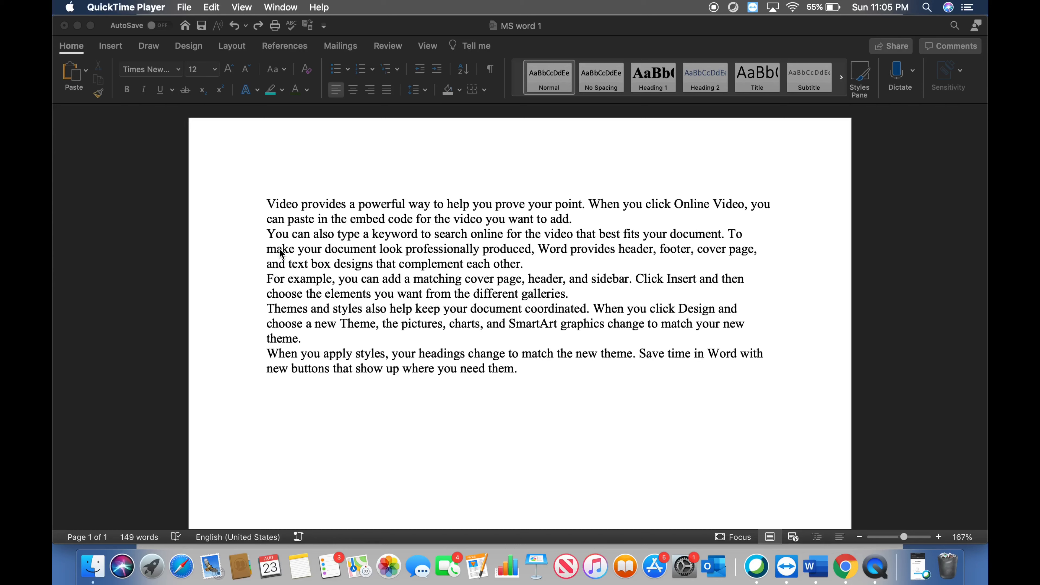
# Open the paragraph settings for the second paragraph and set its alignment to Justified
pyautogui.click(270, 237)
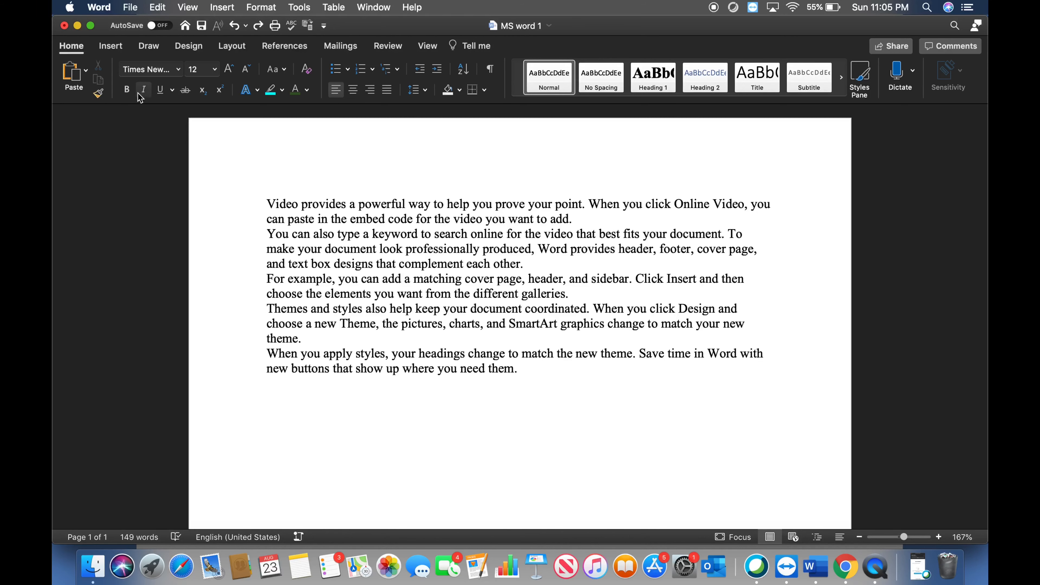
pyautogui.click(426, 91)
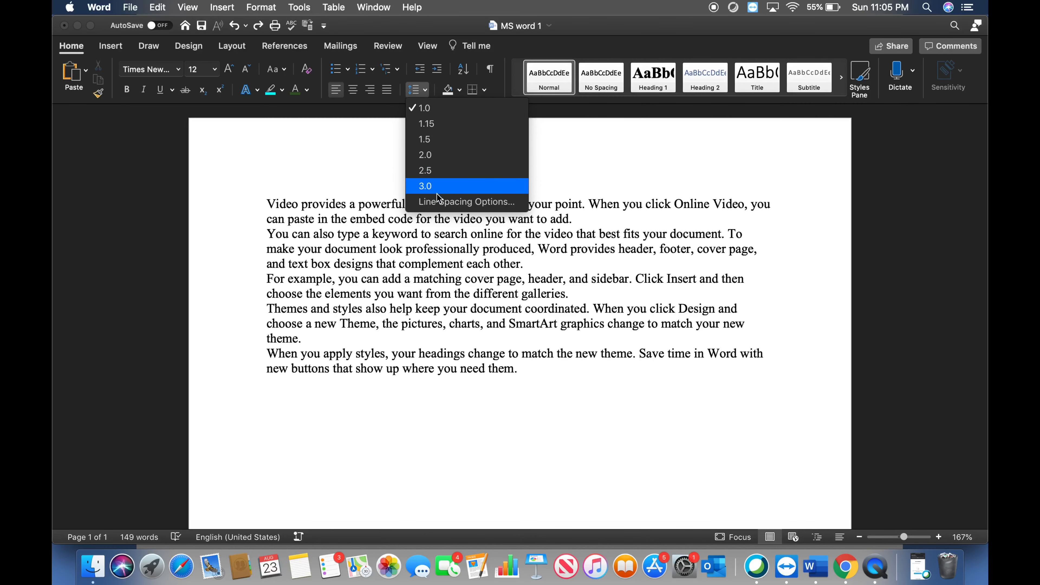
pyautogui.click(448, 207)
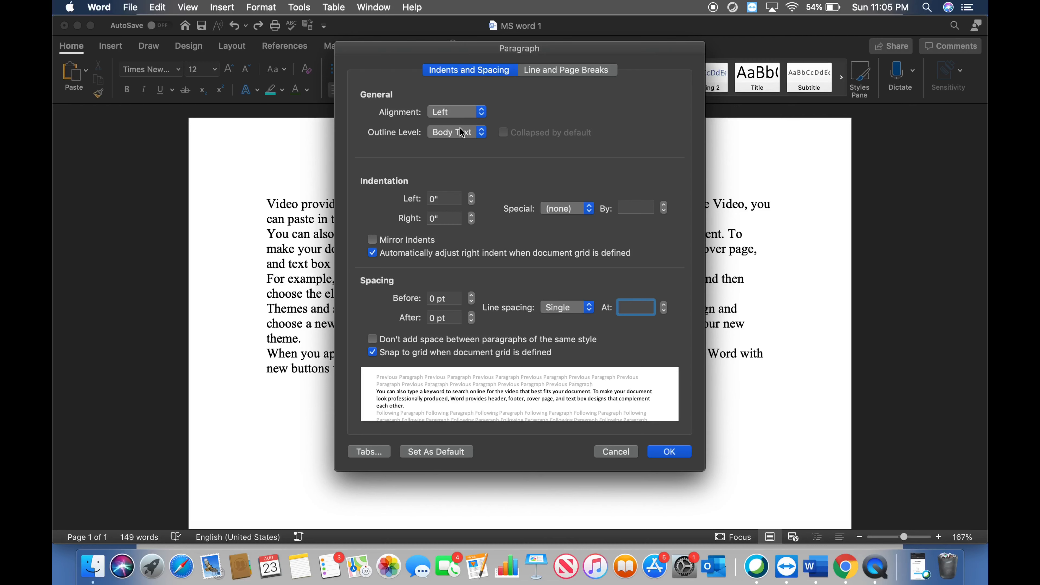
pyautogui.click(478, 112)
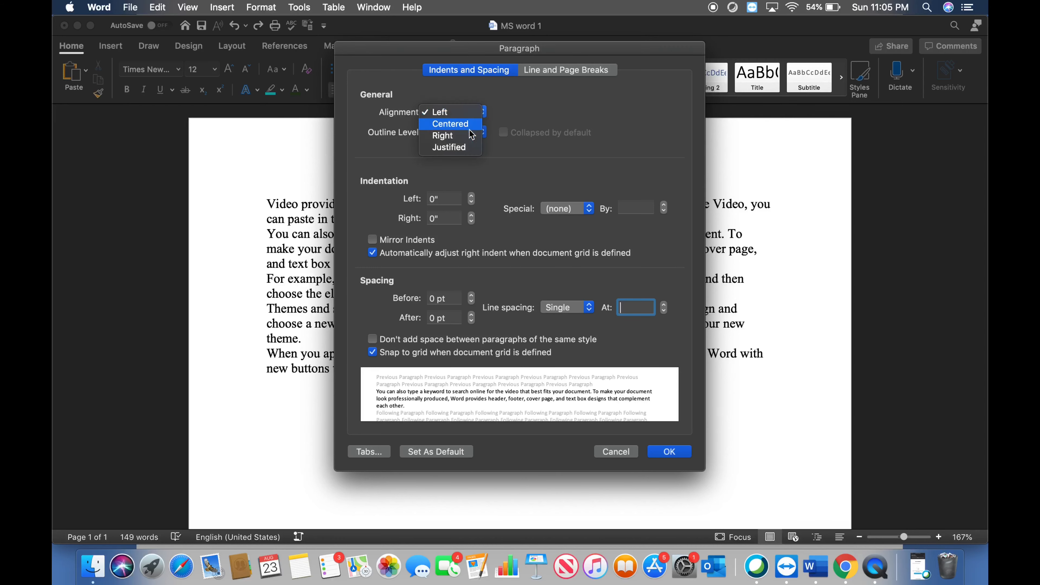
pyautogui.click(458, 148)
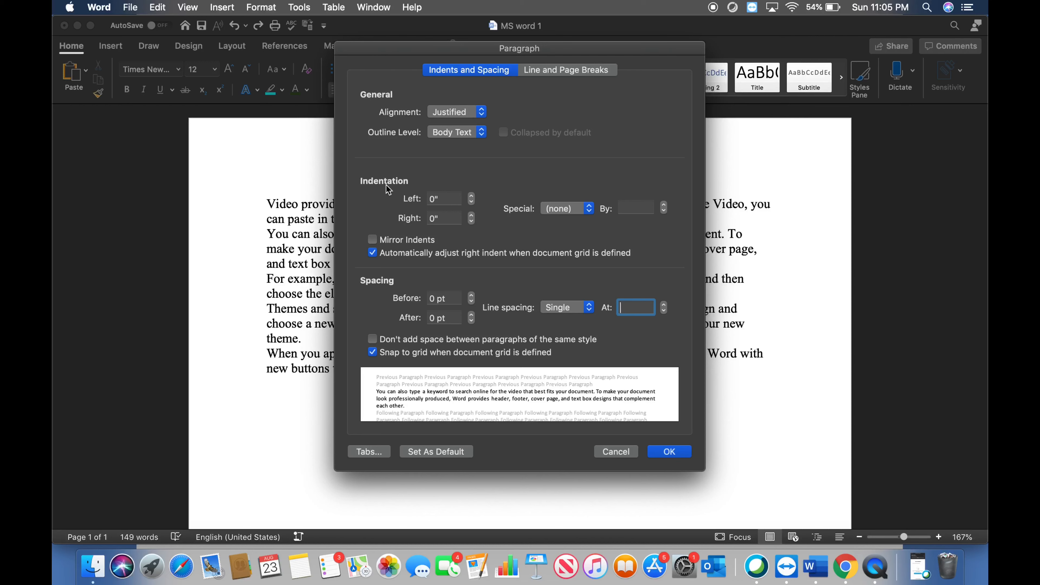
# Set the second paragraph's left and right indentation to 0.5" each
pyautogui.click(433, 198)
pyautogui.write('0')
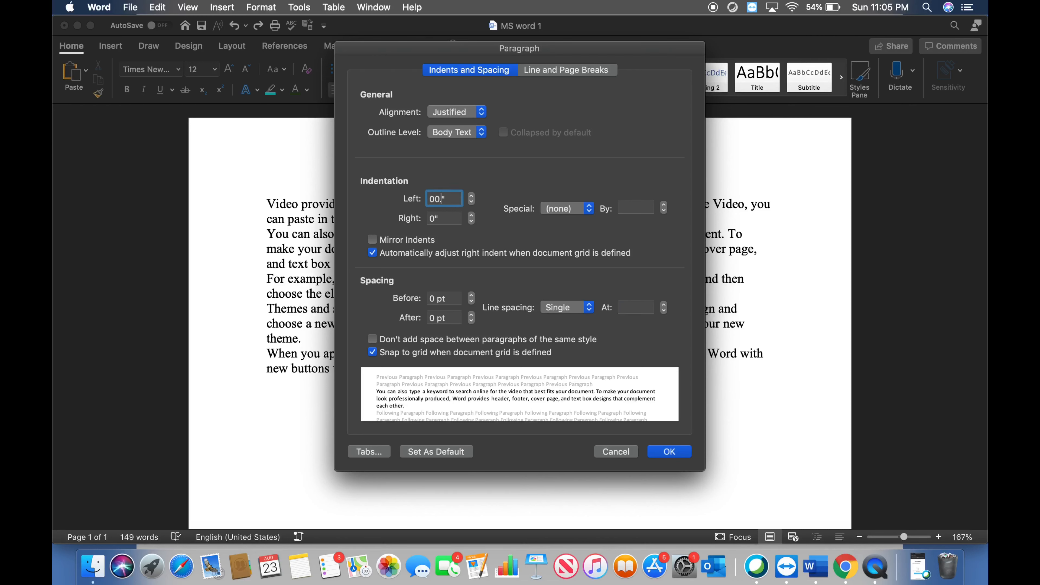
pyautogui.write('.5')
pyautogui.press('Left')
pyautogui.press('Left')
pyautogui.press('Left')
pyautogui.press('BackSpace')
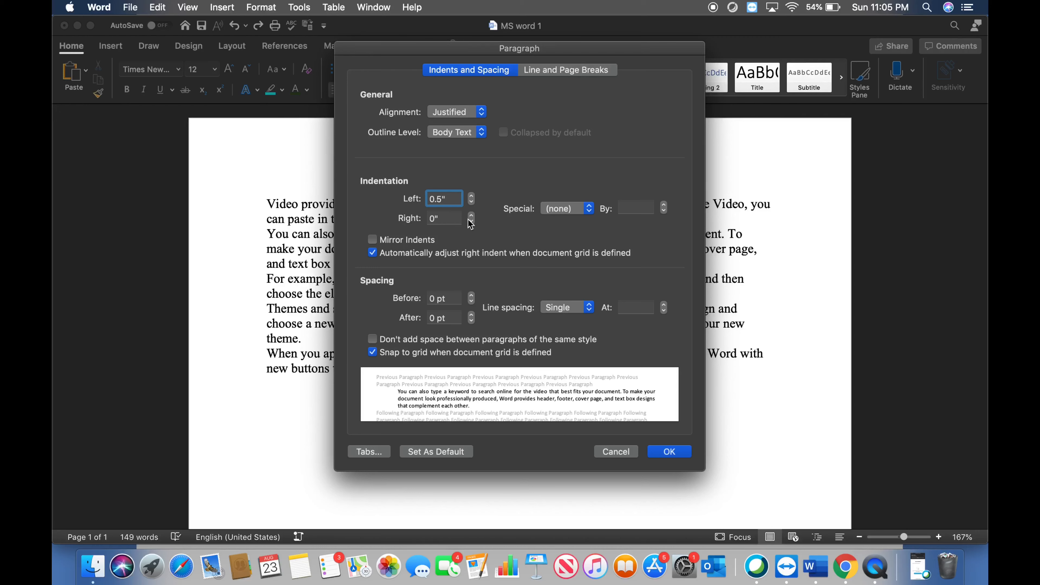
pyautogui.click(435, 219)
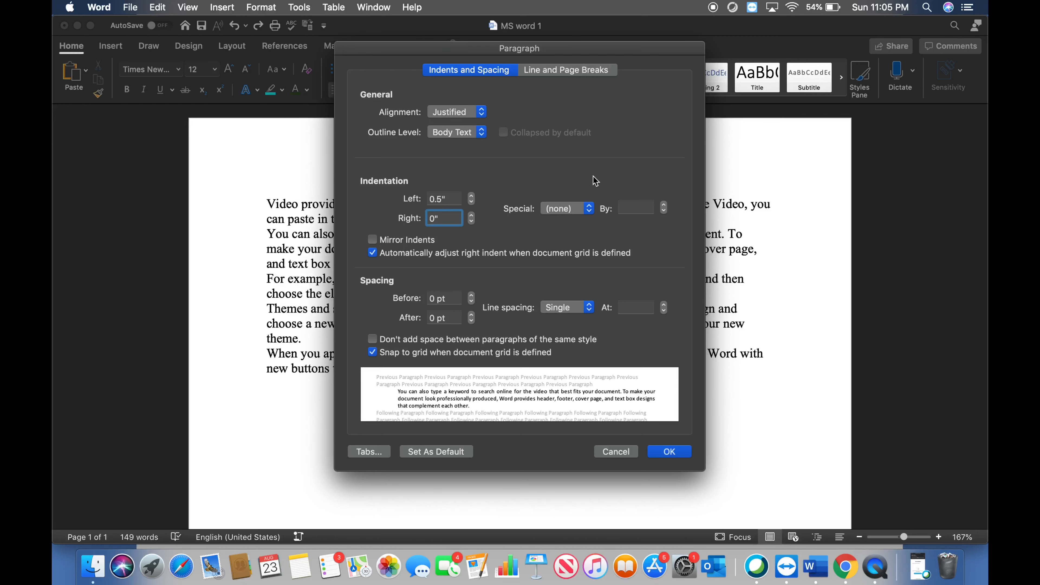
pyautogui.write('.5')
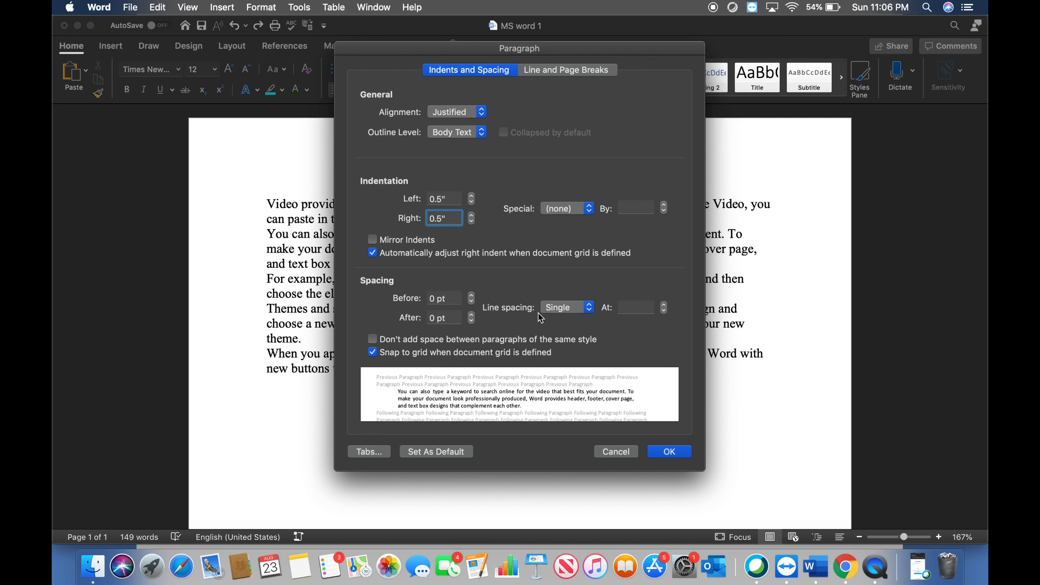
# Set the second paragraph's line spacing to Double and apply the paragraph settings
pyautogui.click(577, 307)
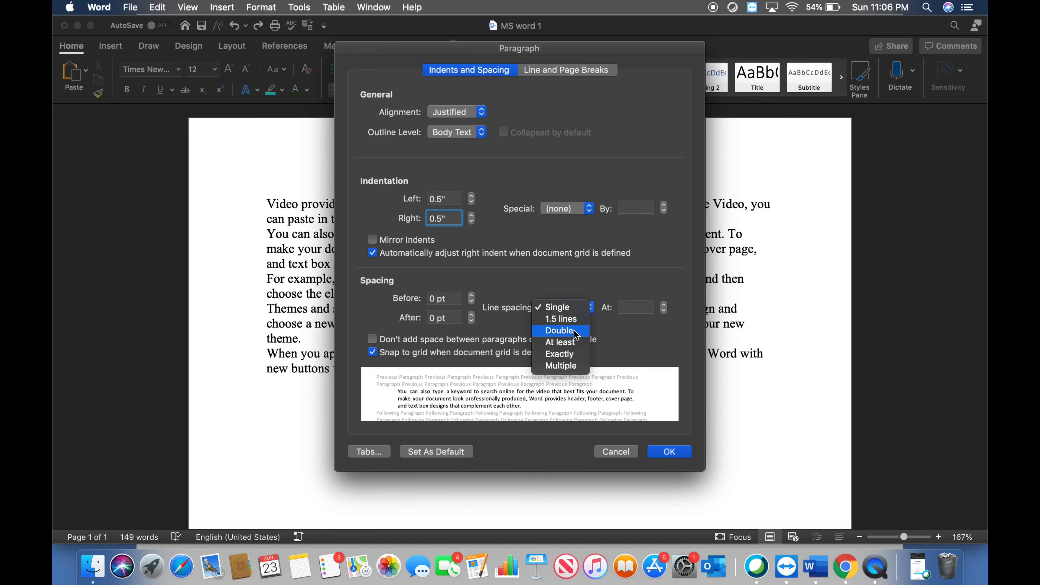
pyautogui.click(569, 333)
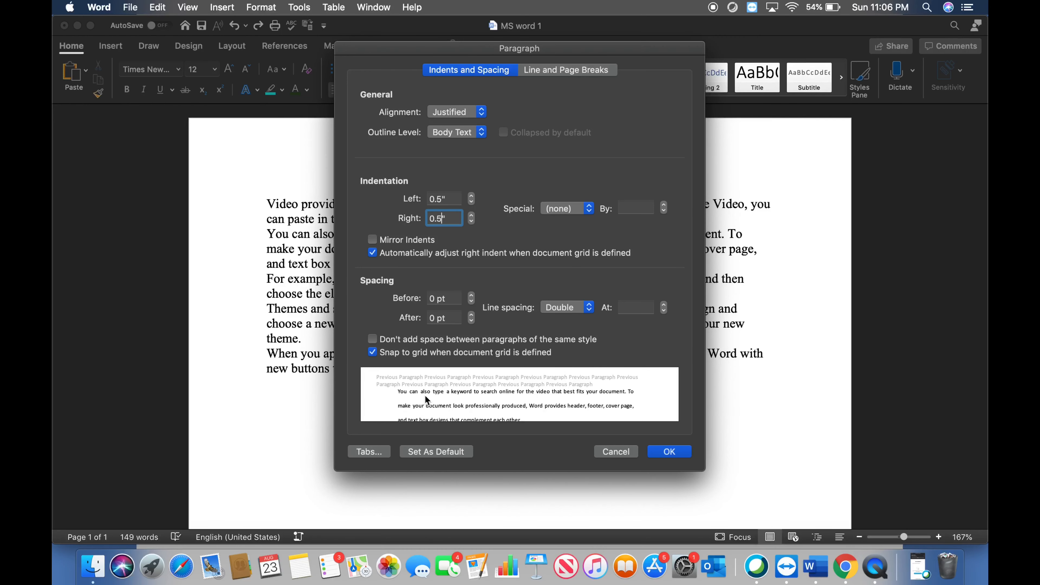
pyautogui.click(666, 451)
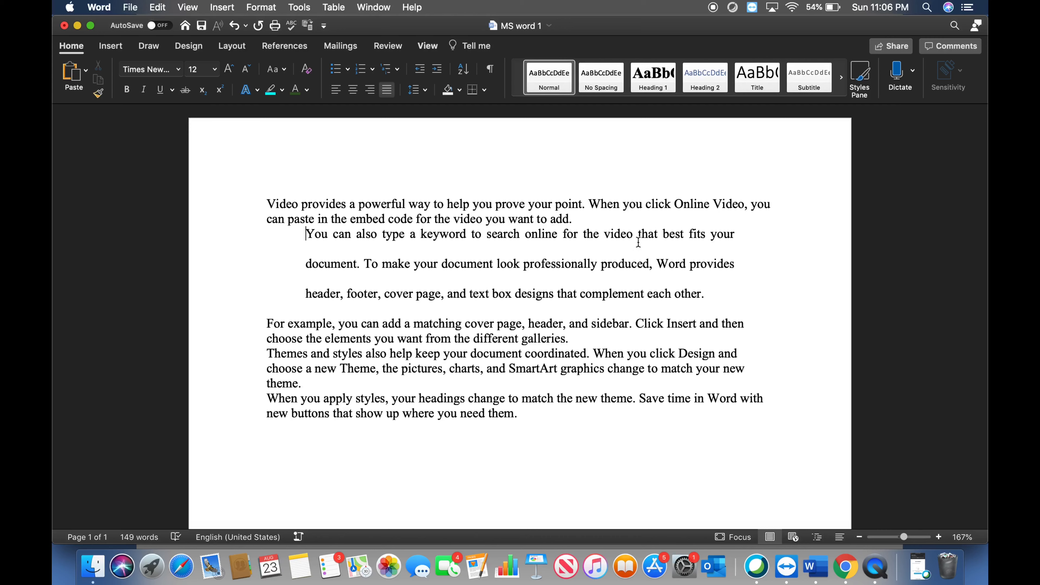
# Make the whole second paragraph bold with standard green text and a turquoise highlight
pyautogui.tripleClick(558, 283)
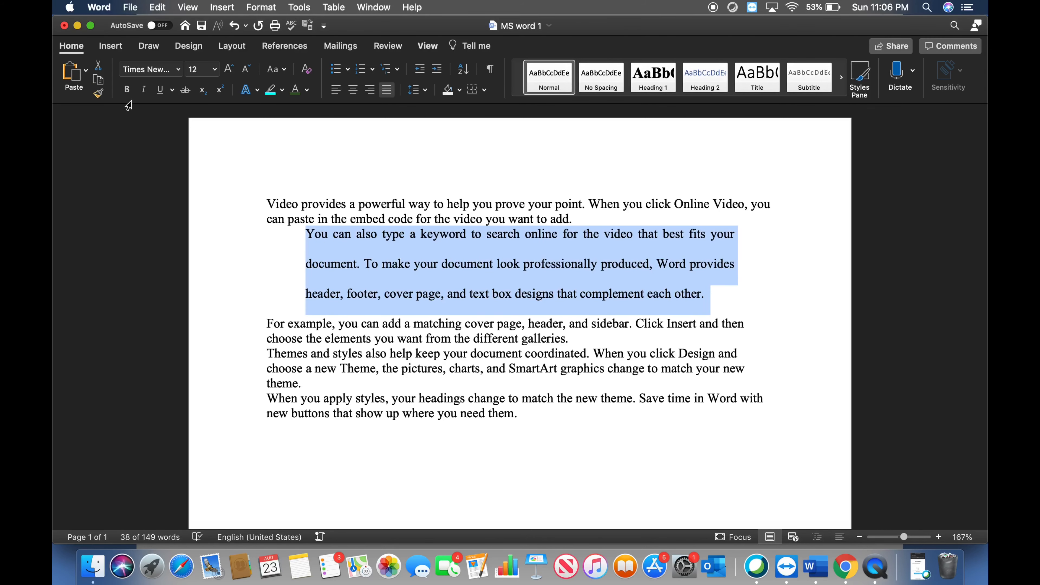
pyautogui.click(128, 90)
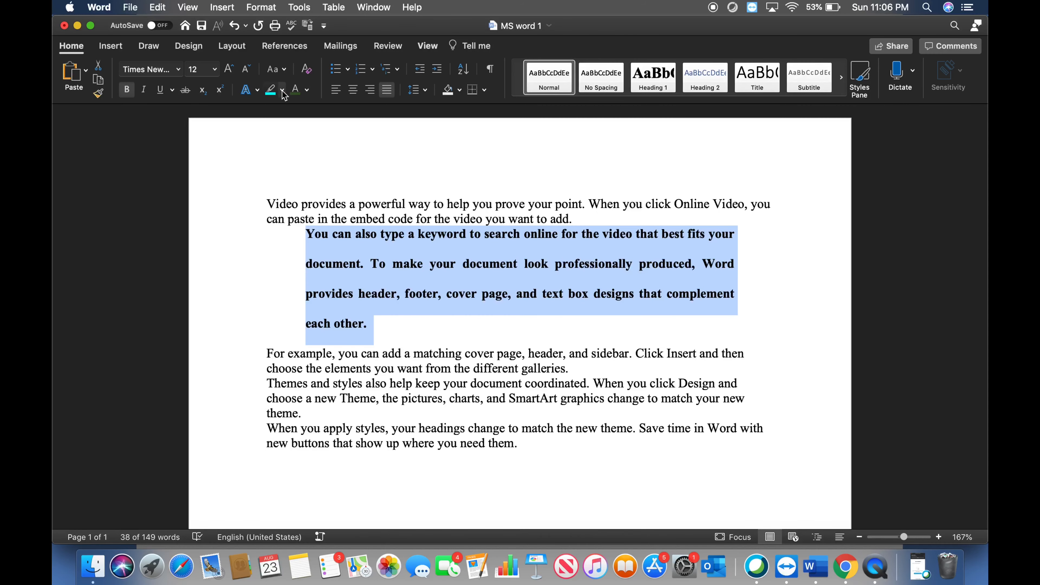
pyautogui.click(306, 90)
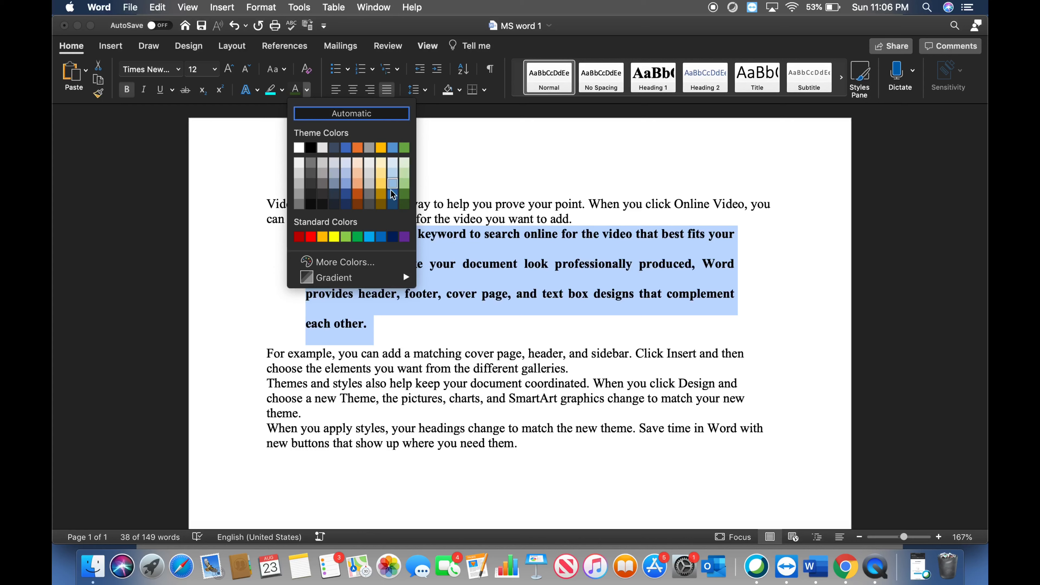
pyautogui.click(358, 236)
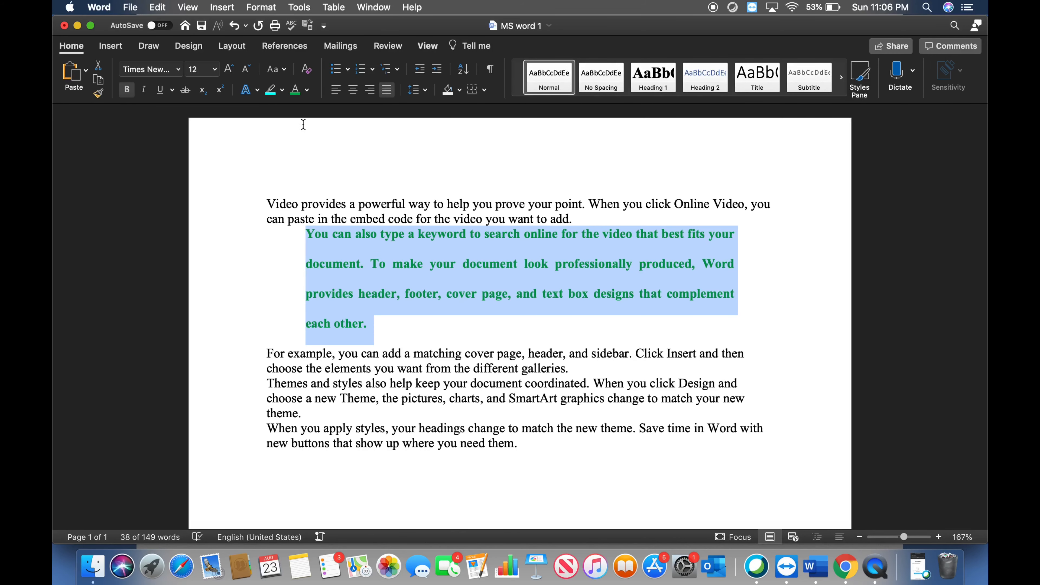
pyautogui.click(270, 89)
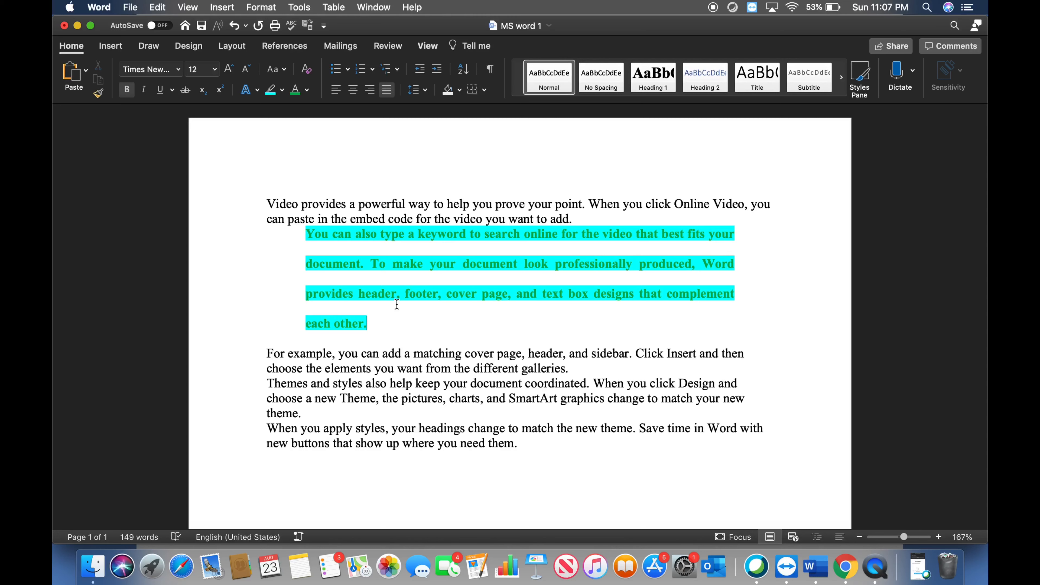
# Copy the second paragraph's formatting onto the last paragraph, "When you apply styles…", with Format Painter
pyautogui.moveTo(368, 324); pyautogui.dragTo(312, 241)
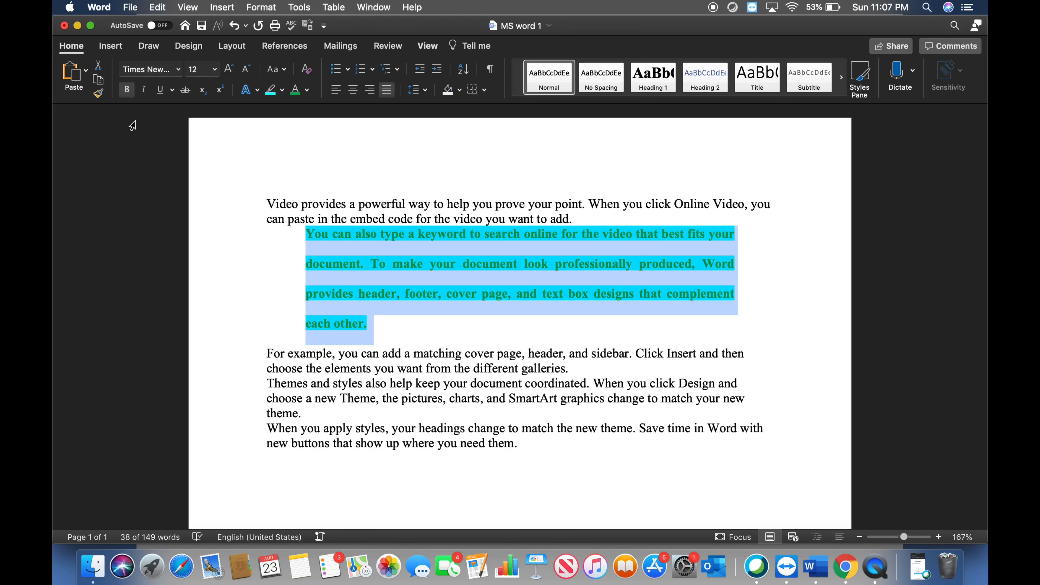
pyautogui.click(99, 94)
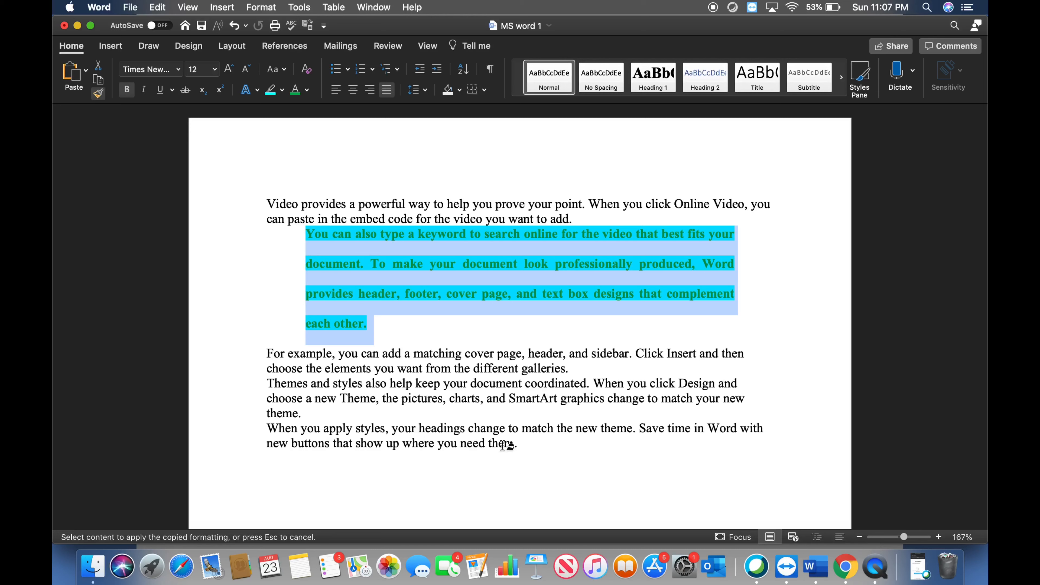
pyautogui.click(518, 445)
pyautogui.moveTo(518, 445); pyautogui.dragTo(274, 431)
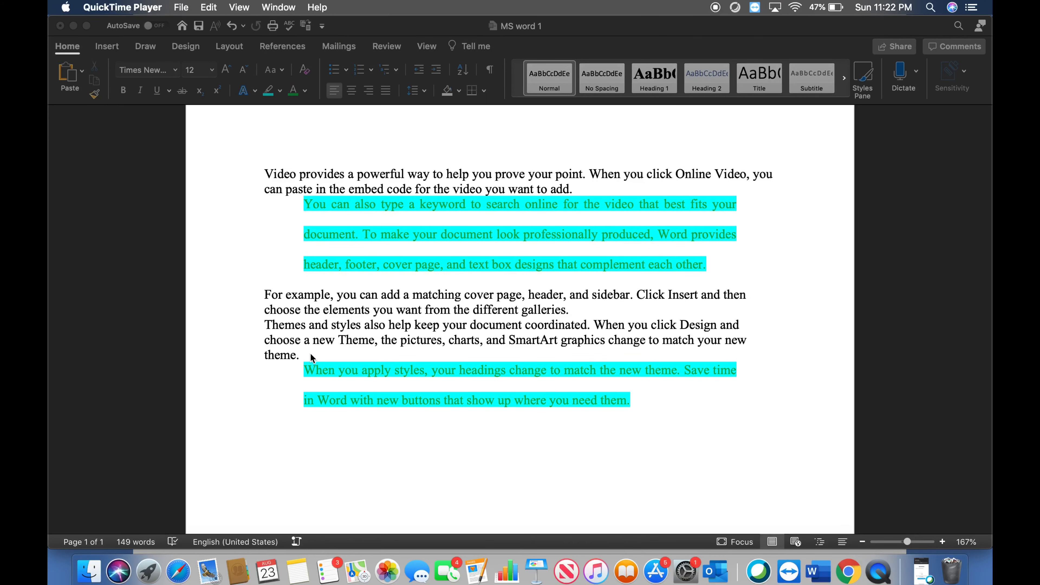
# Copy the two unformatted paragraphs from "For example" to "new theme." and paste them below the last highlighted paragraph
pyautogui.click(299, 355)
pyautogui.moveTo(299, 355); pyautogui.dragTo(261, 298)
pyautogui.rightClick(303, 307)
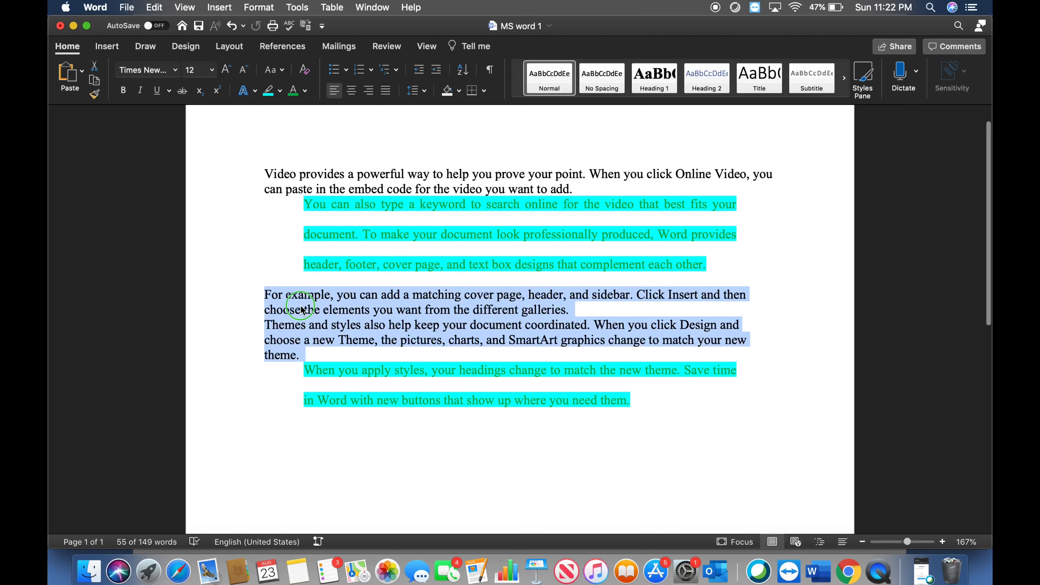
pyautogui.click(327, 295)
pyautogui.click(296, 441)
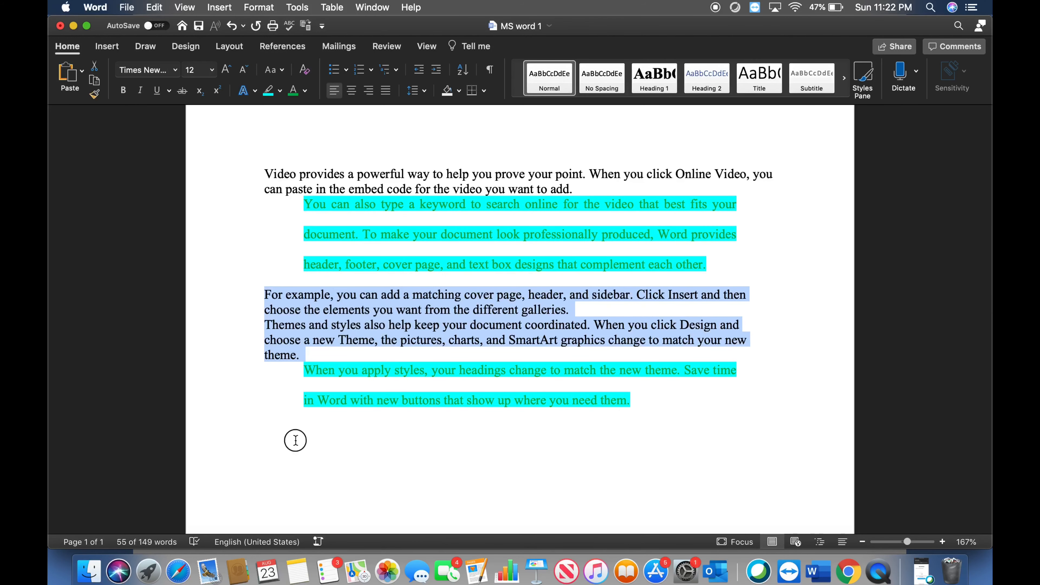
pyautogui.rightClick(296, 440)
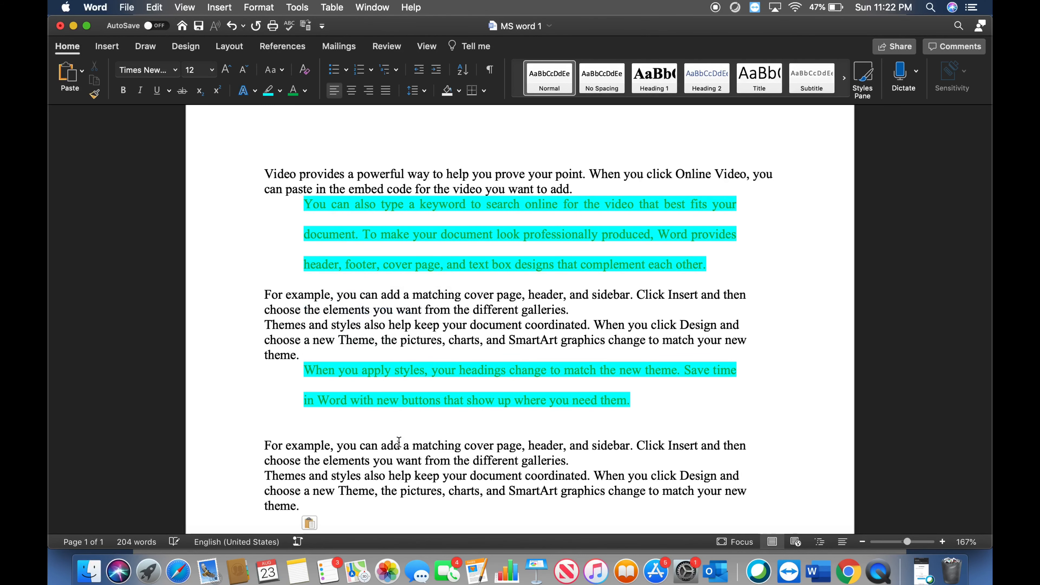
# Break the pasted text into separate lines after "sidebar." and "coordinated.", and enter "List" on the blank line above it
pyautogui.scroll(-3, 593, 352)
pyautogui.click(635, 381)
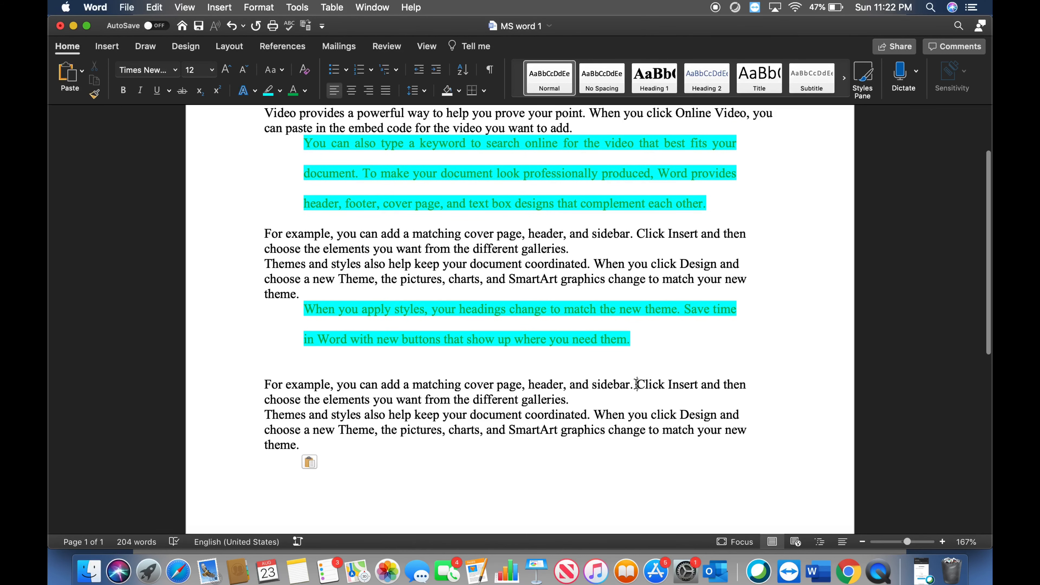
pyautogui.press('Return')
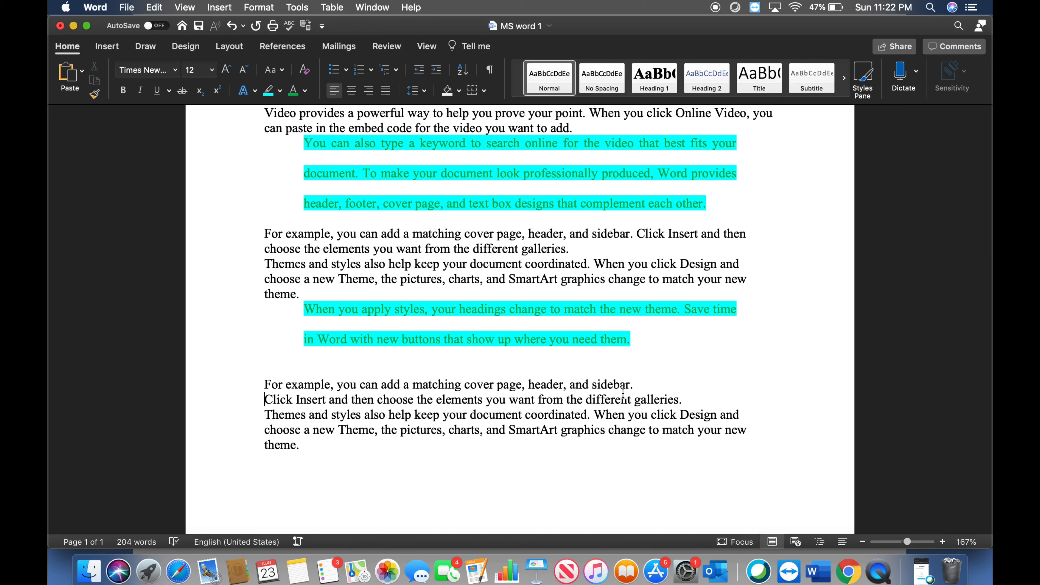
pyautogui.click(594, 414)
pyautogui.press('Return')
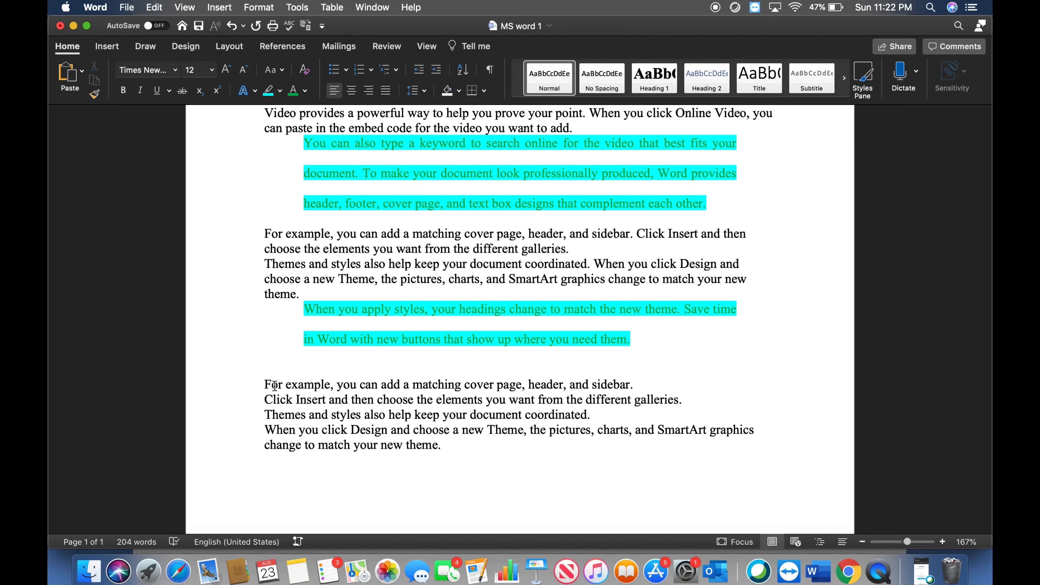
pyautogui.click(264, 370)
pyautogui.write('List')
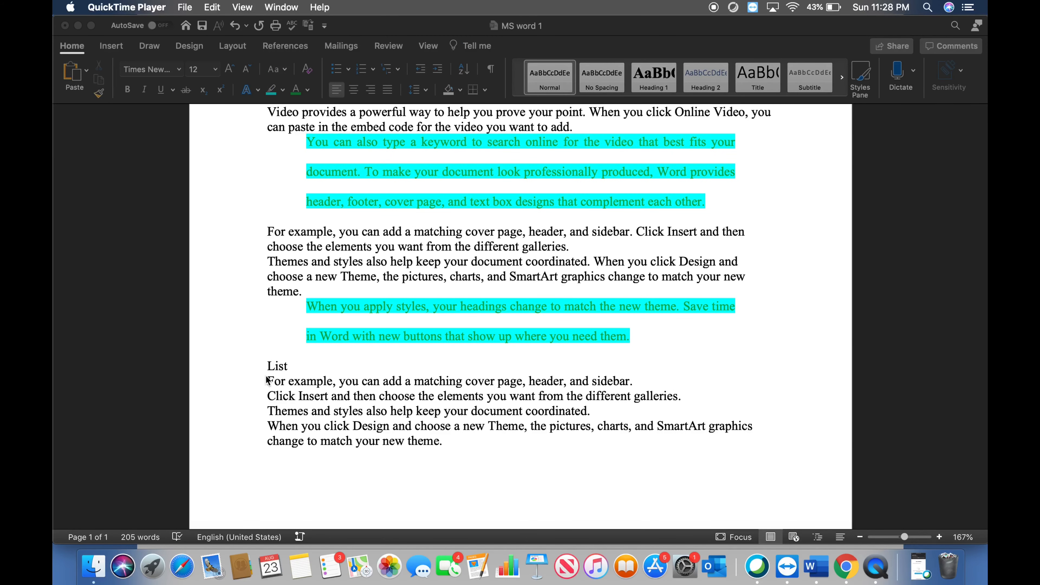
# Start defining a custom bullet for the four sentences below "List", using the double right arrow (⇒) as the bullet character
pyautogui.click(274, 380)
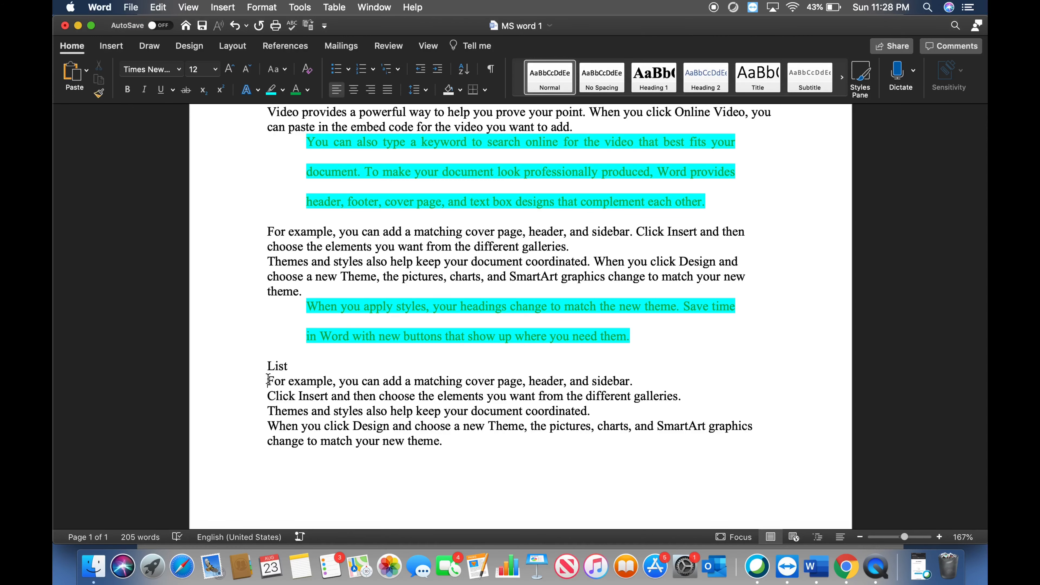
pyautogui.moveTo(268, 380); pyautogui.dragTo(451, 444)
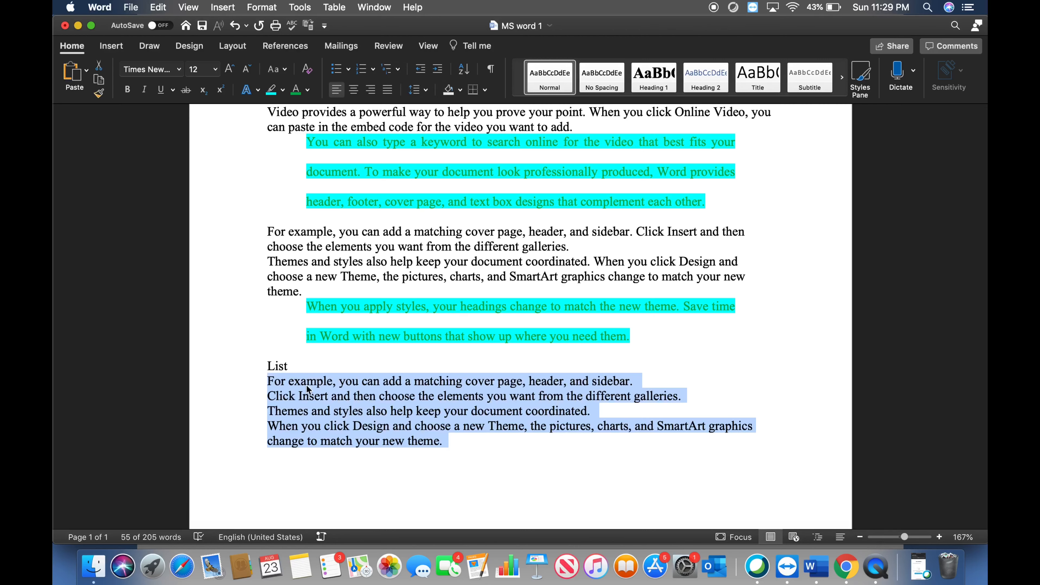
pyautogui.click(348, 69)
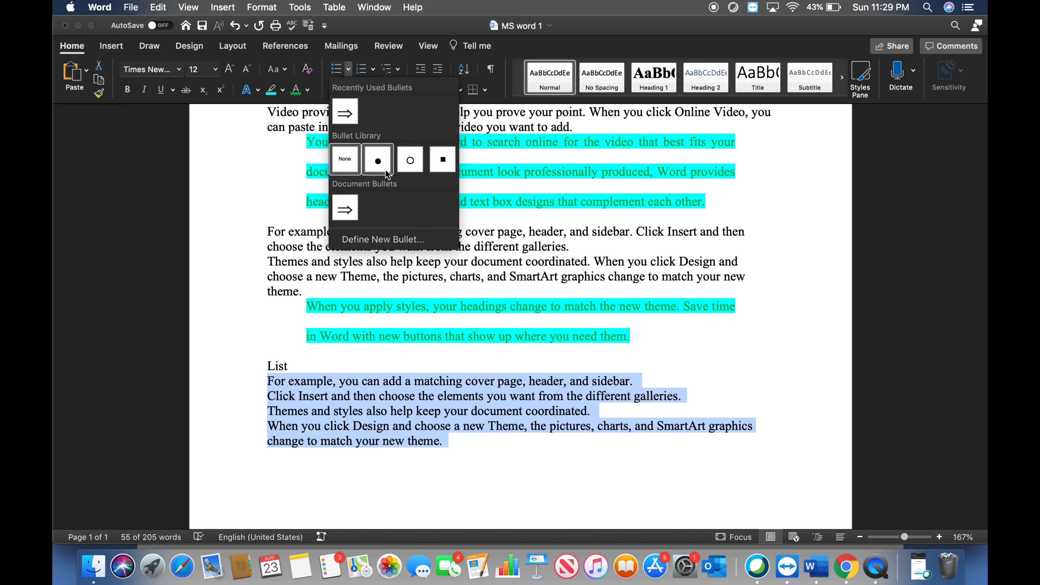
pyautogui.click(367, 241)
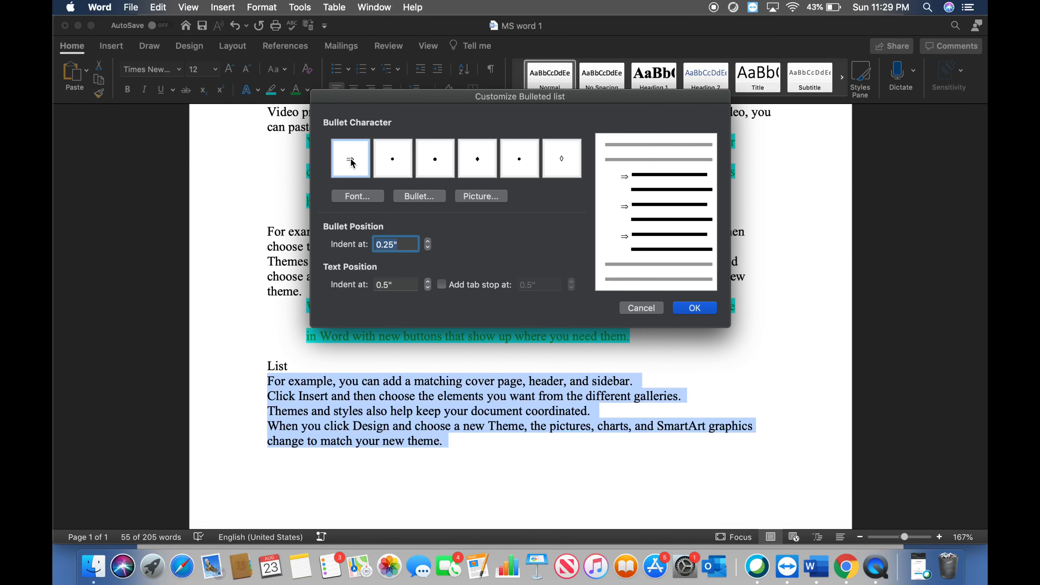
pyautogui.click(394, 160)
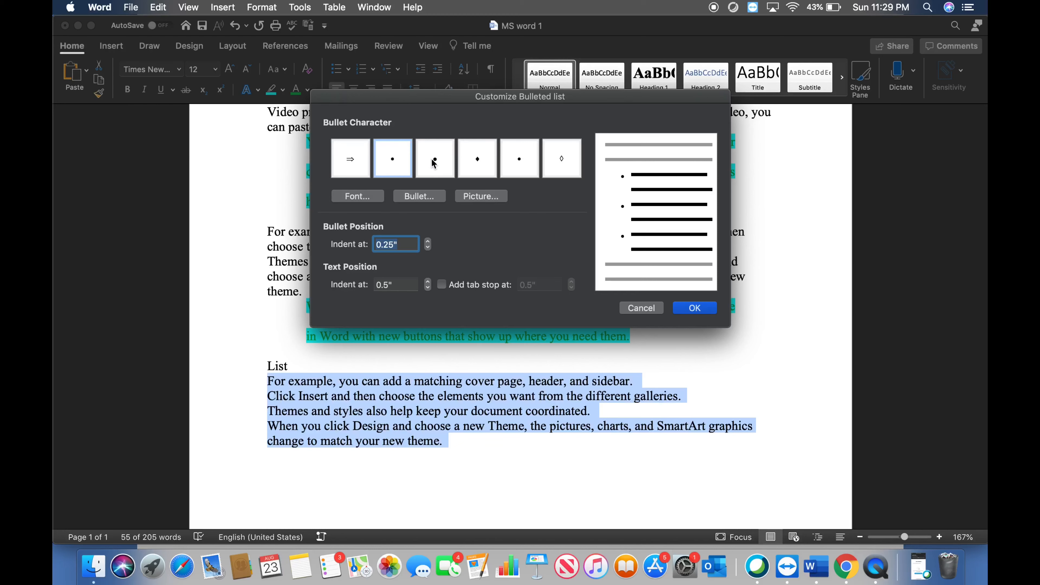
pyautogui.click(354, 161)
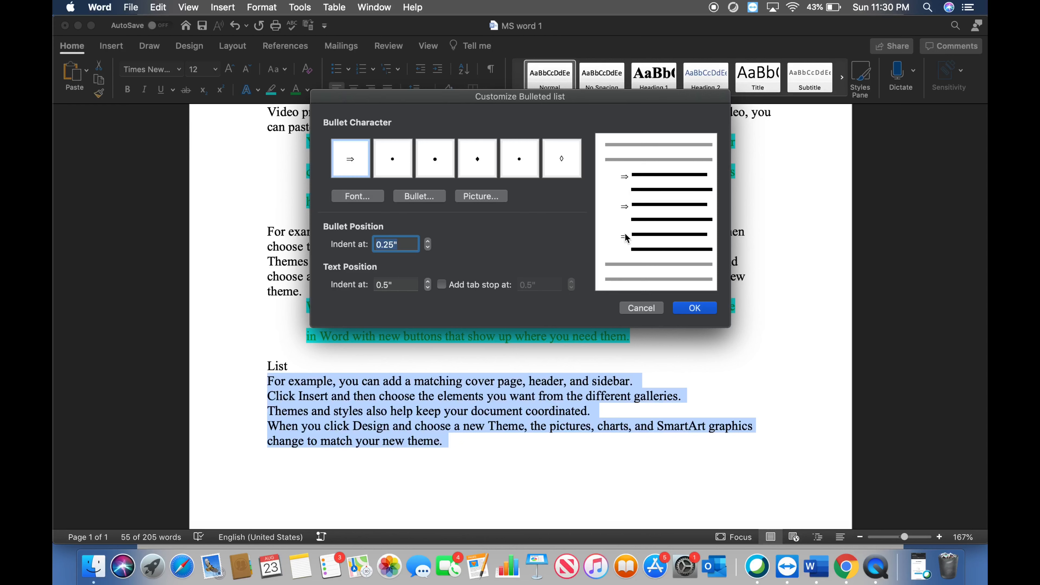
# Set the bullet position indent to 0" and the text position indent to 0.25", and apply the custom bulleted list
pyautogui.click(394, 247)
pyautogui.click(395, 245)
pyautogui.moveTo(392, 243); pyautogui.dragTo(375, 244)
pyautogui.press('BackSpace')
pyautogui.click(411, 285)
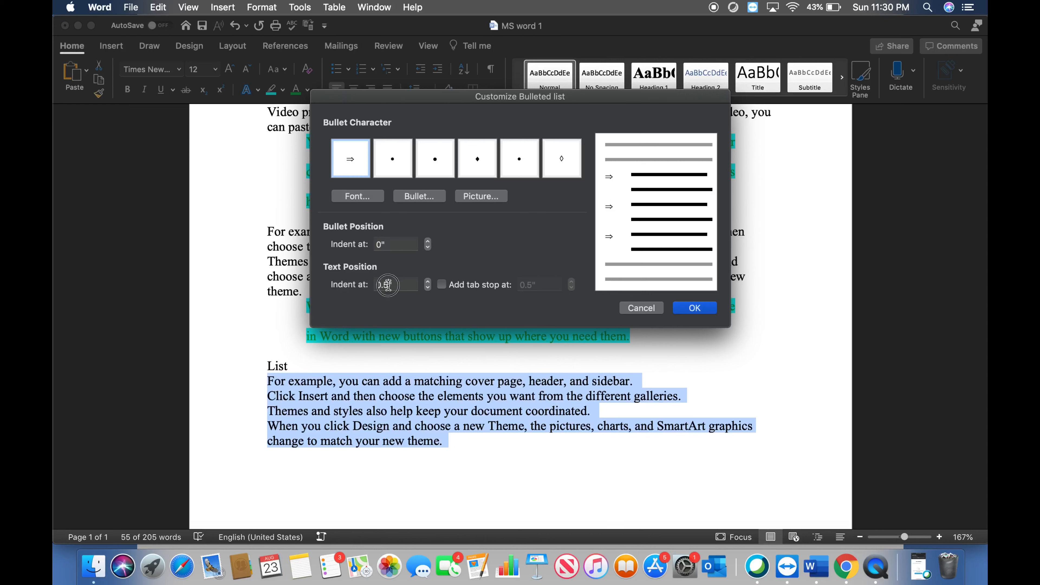
pyautogui.press('BackSpace')
pyautogui.press('BackSpace')
pyautogui.write('.25')
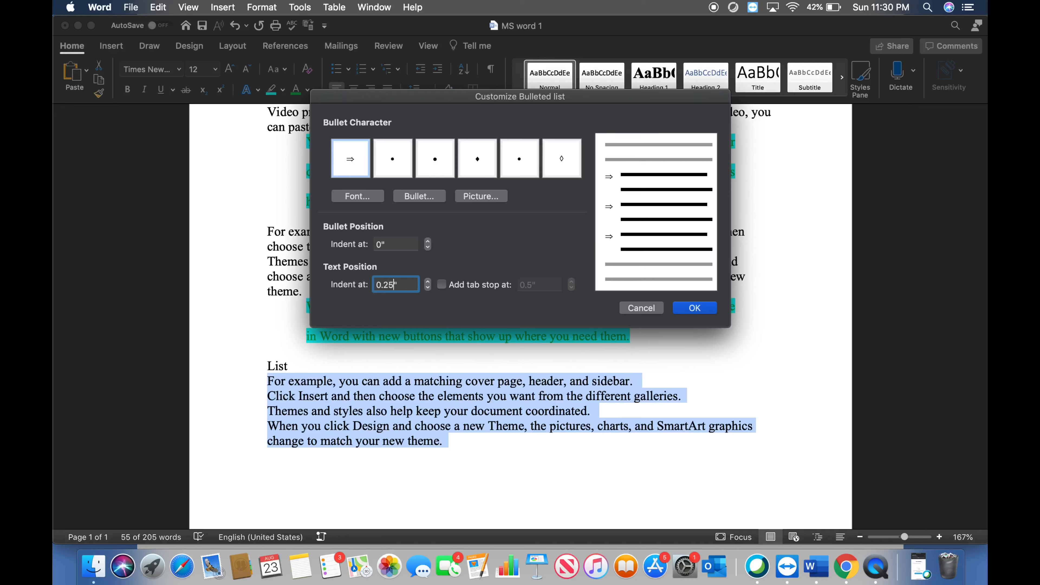
pyautogui.click(692, 310)
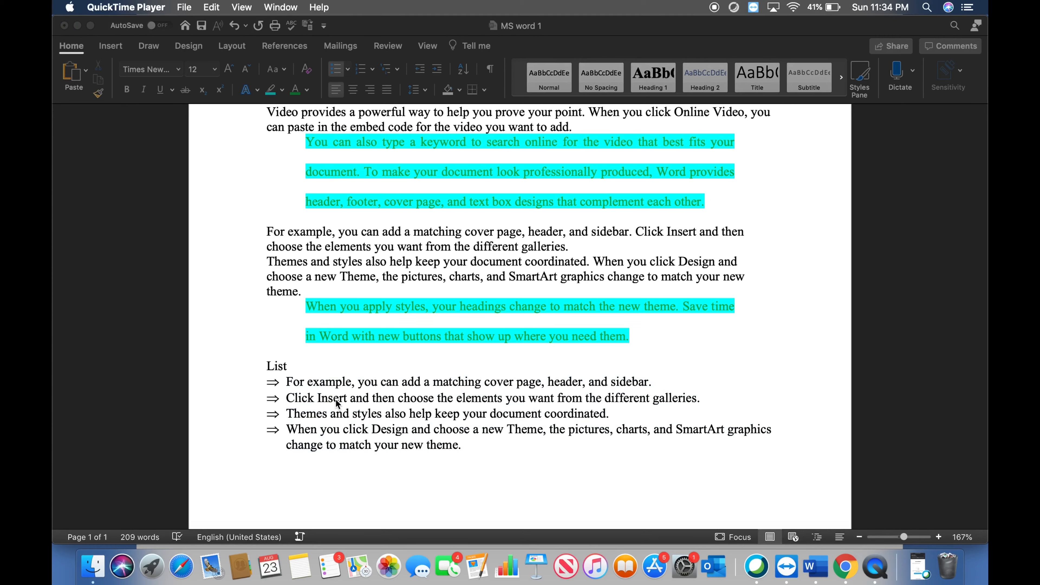
# Convert the four arrow-bulleted items below "List" to the multilevel list format 1), a), i)
pyautogui.click(466, 445)
pyautogui.moveTo(467, 446); pyautogui.dragTo(290, 385)
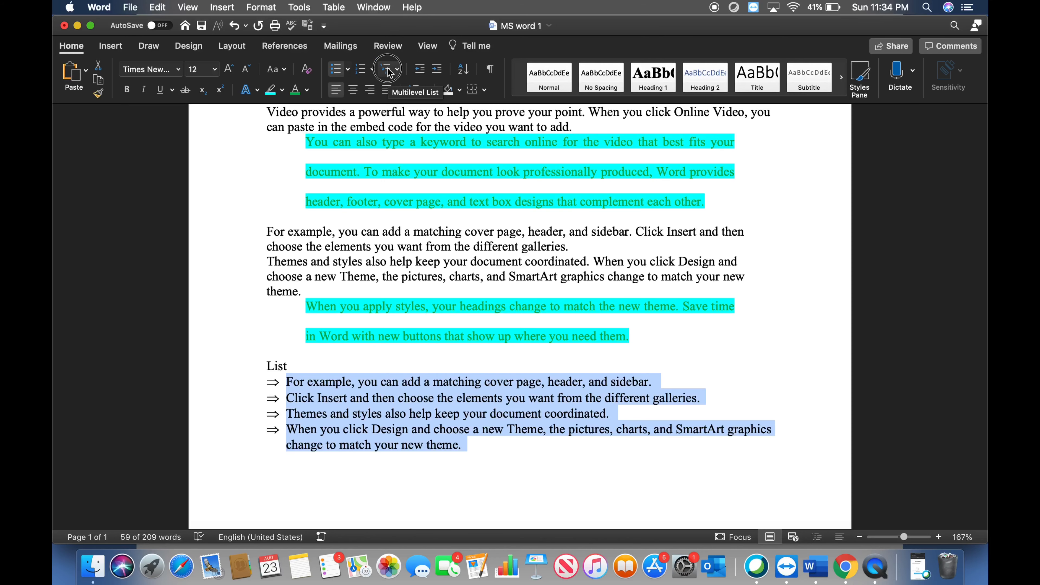
pyautogui.click(389, 73)
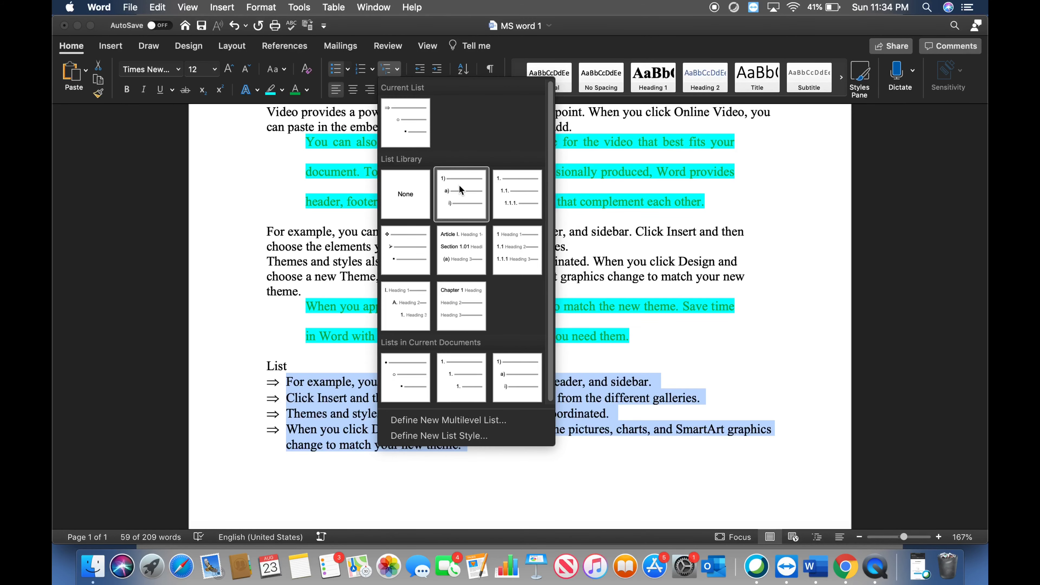
pyautogui.click(464, 193)
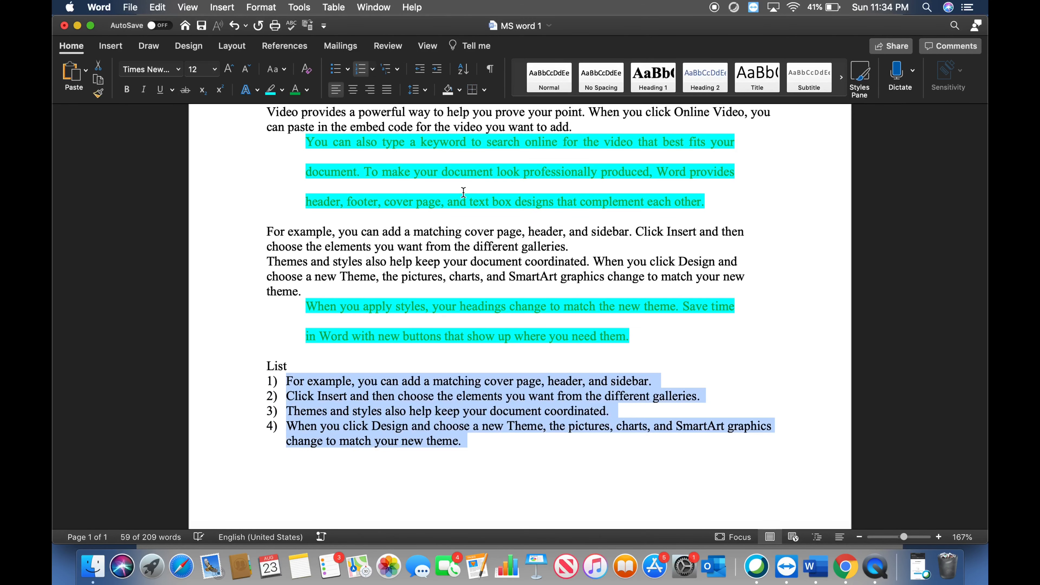
pyautogui.click(479, 472)
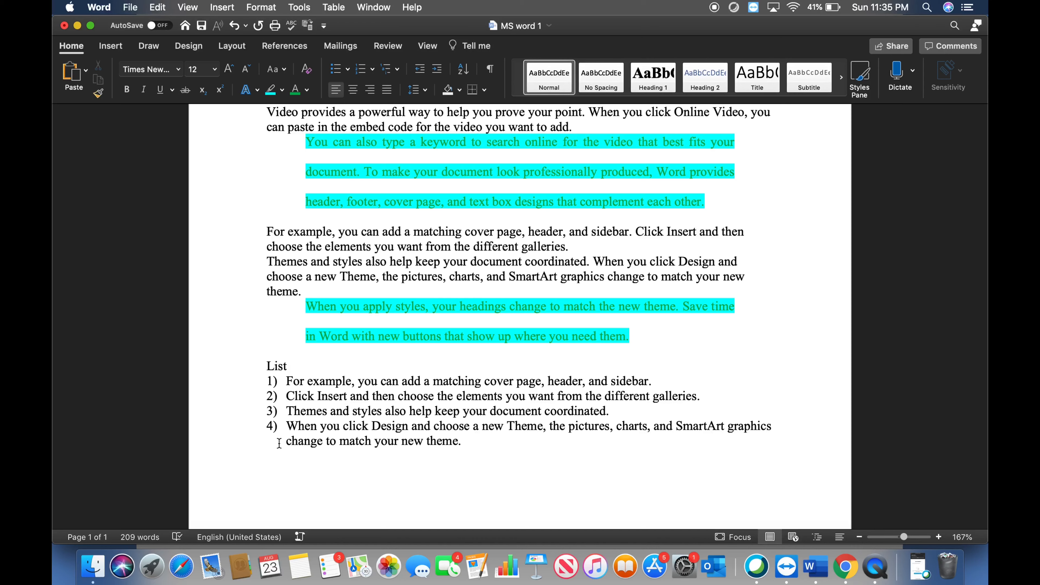
# Demote the "Click Insert" item to second level a) and the "Themes and styles" item to third level i)
pyautogui.click(286, 395)
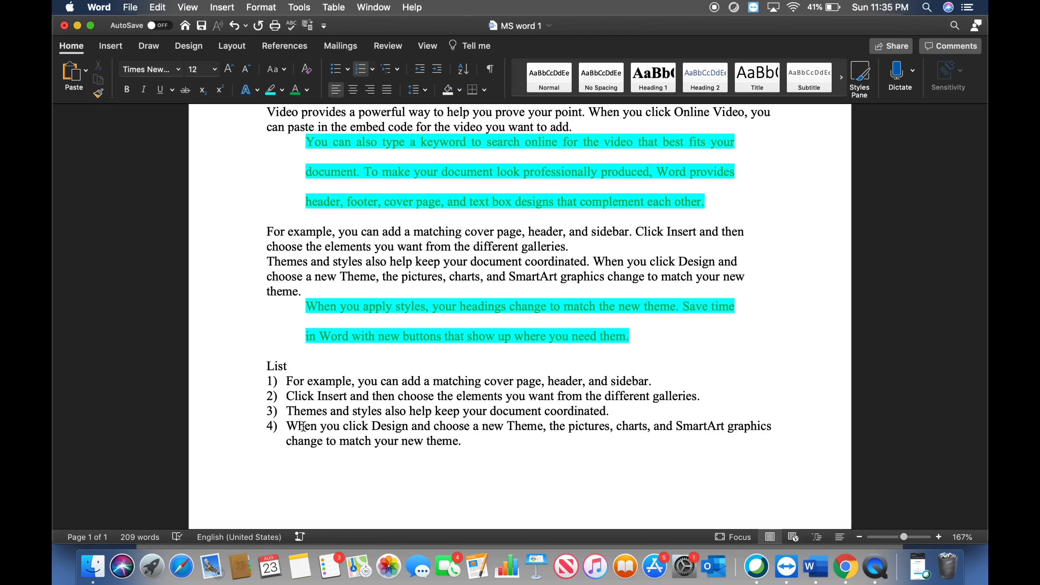
pyautogui.press('Tab')
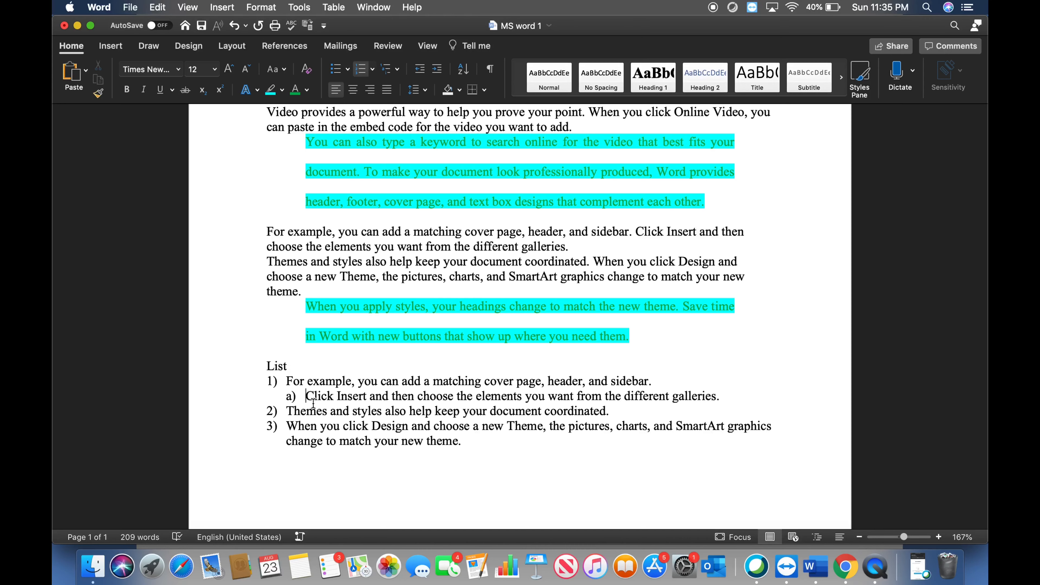
pyautogui.click(285, 411)
pyautogui.press('Tab')
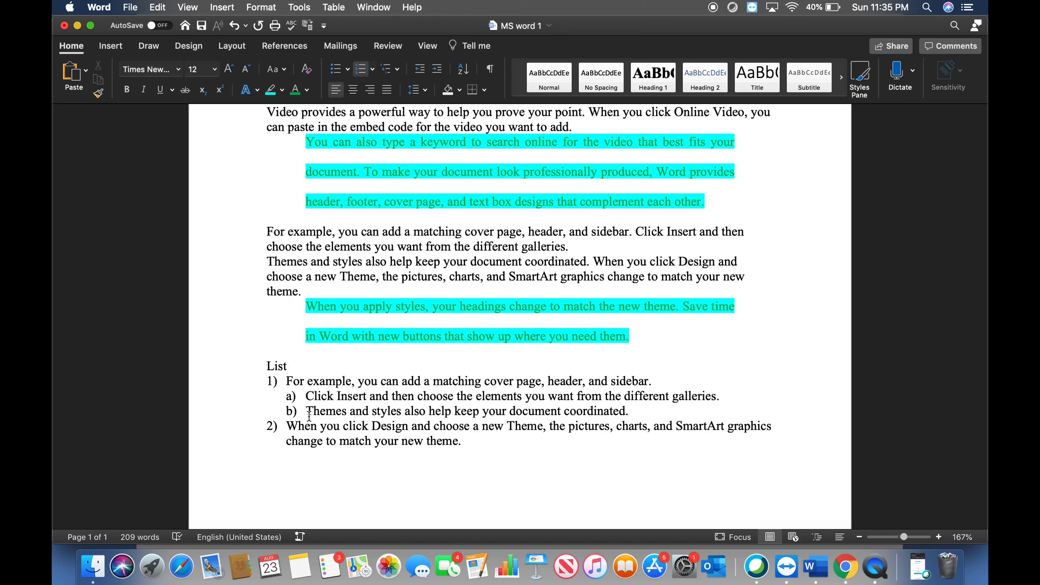
pyautogui.press('Tab')
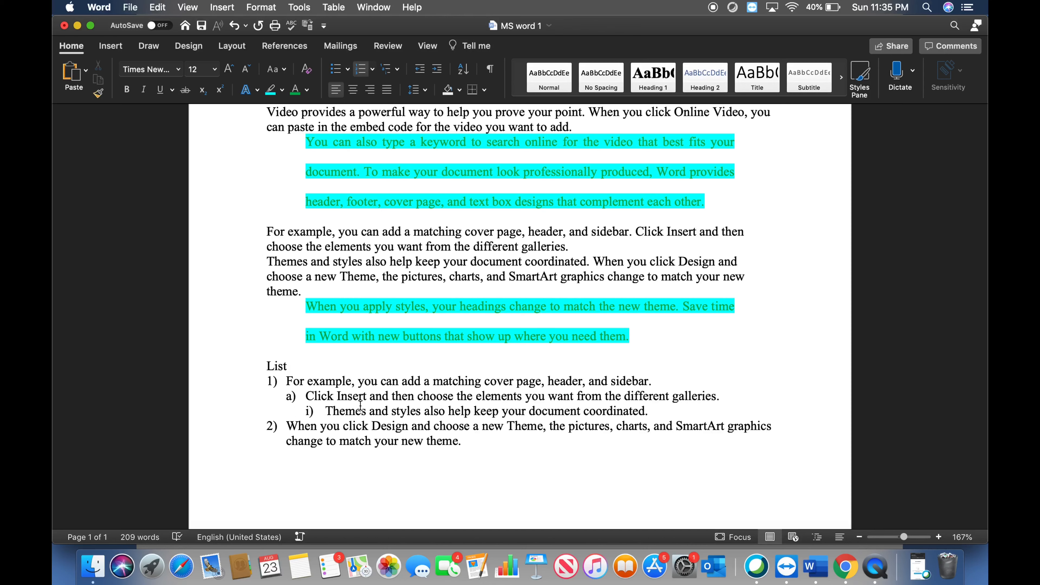
pyautogui.moveTo(267, 379); pyautogui.dragTo(542, 414)
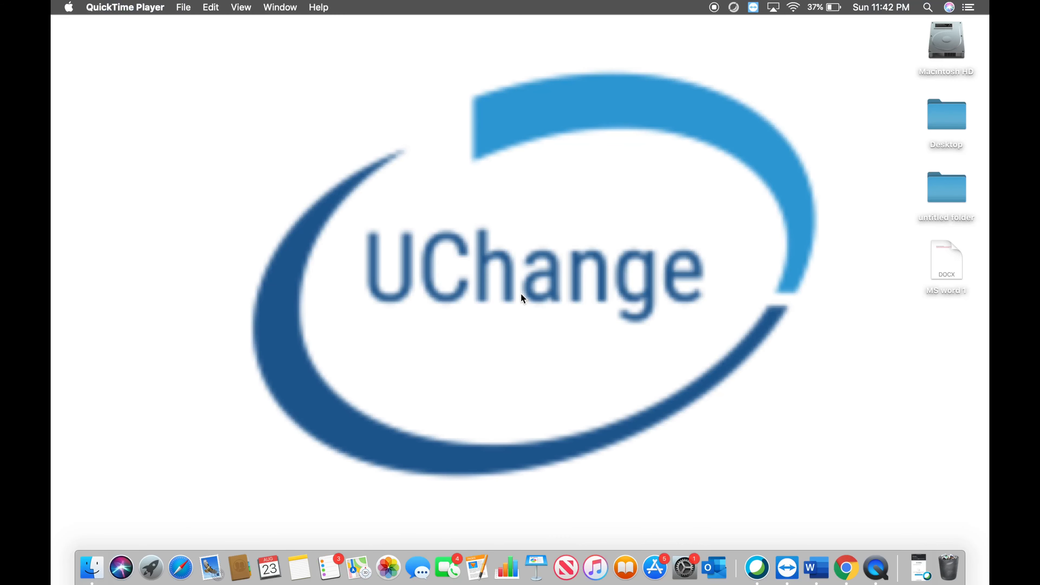